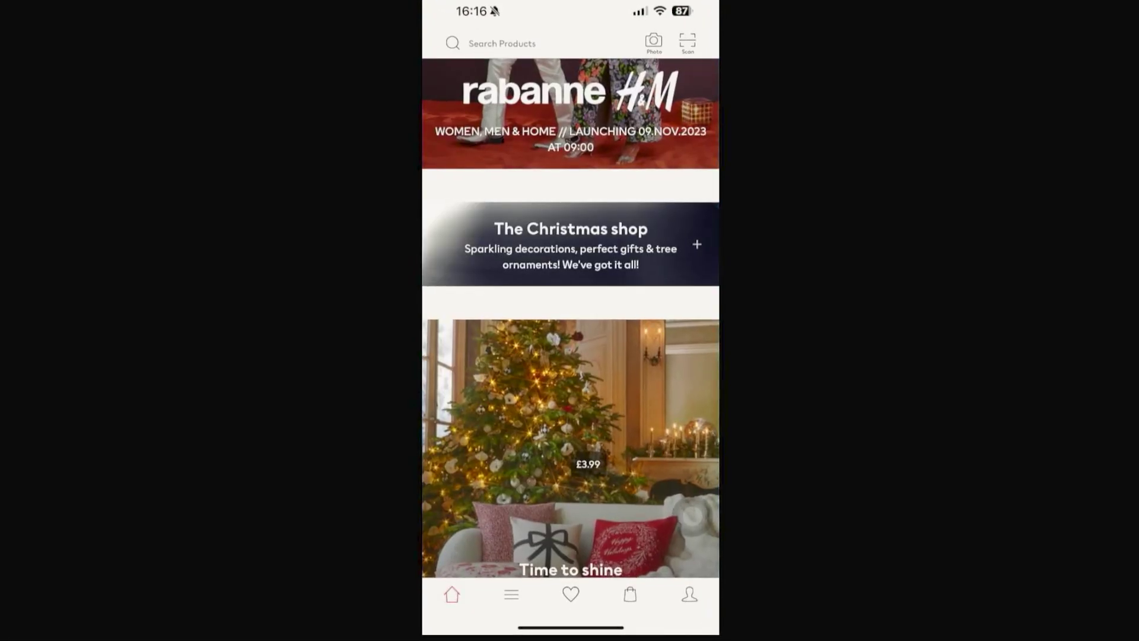
{"action": "scroll", "coordinate": [570, 356], "scroll_direction": "down", "scroll_amount": 15}
{"action": "scroll", "coordinate": [570, 355], "scroll_direction": "down", "scroll_amount": 10}
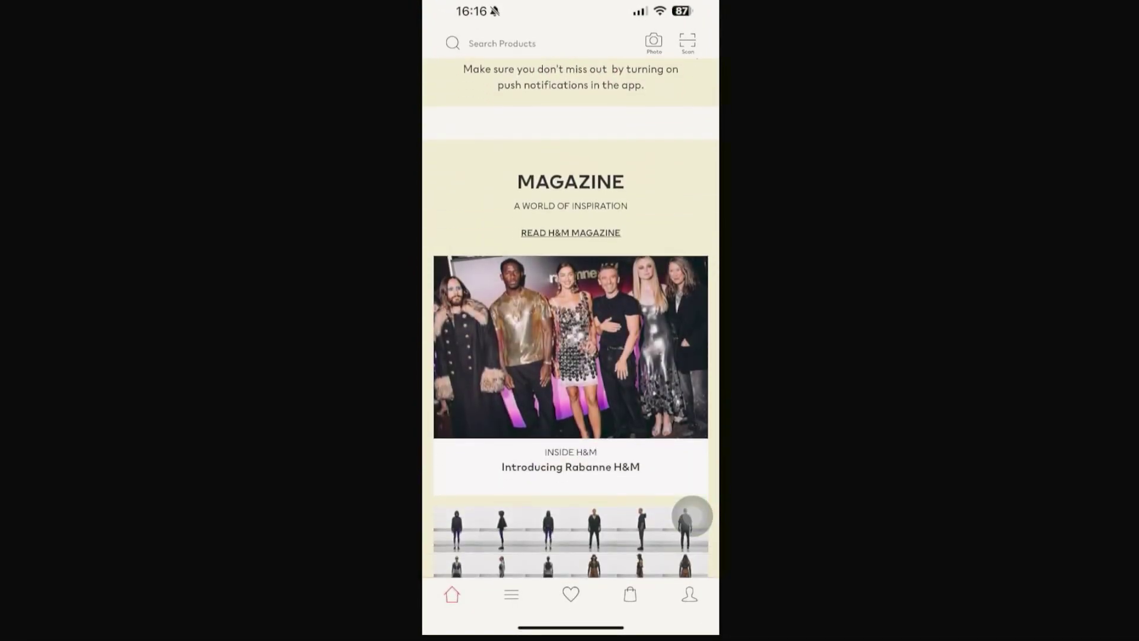
{"action": "scroll", "coordinate": [570, 356], "scroll_direction": "up", "scroll_amount": 8}
{"action": "scroll", "coordinate": [570, 356], "scroll_direction": "up", "scroll_amount": 2}
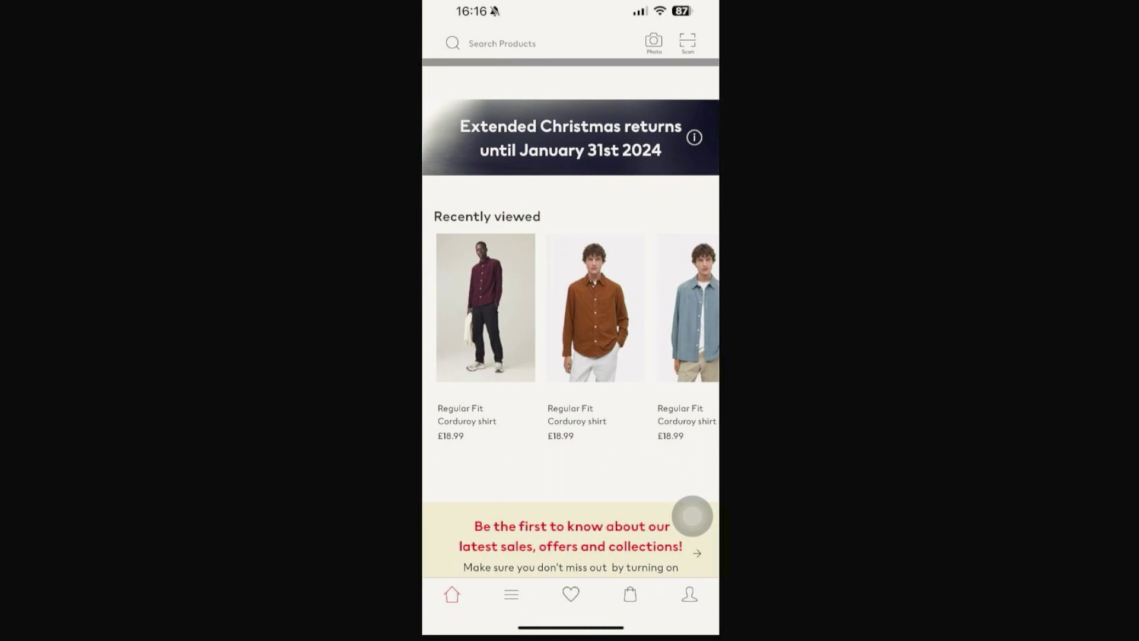
Add the brown Regular Fit Corduroy shirt in size M from Recently viewed to the bag
{"action": "left_click", "coordinate": [596, 307]}
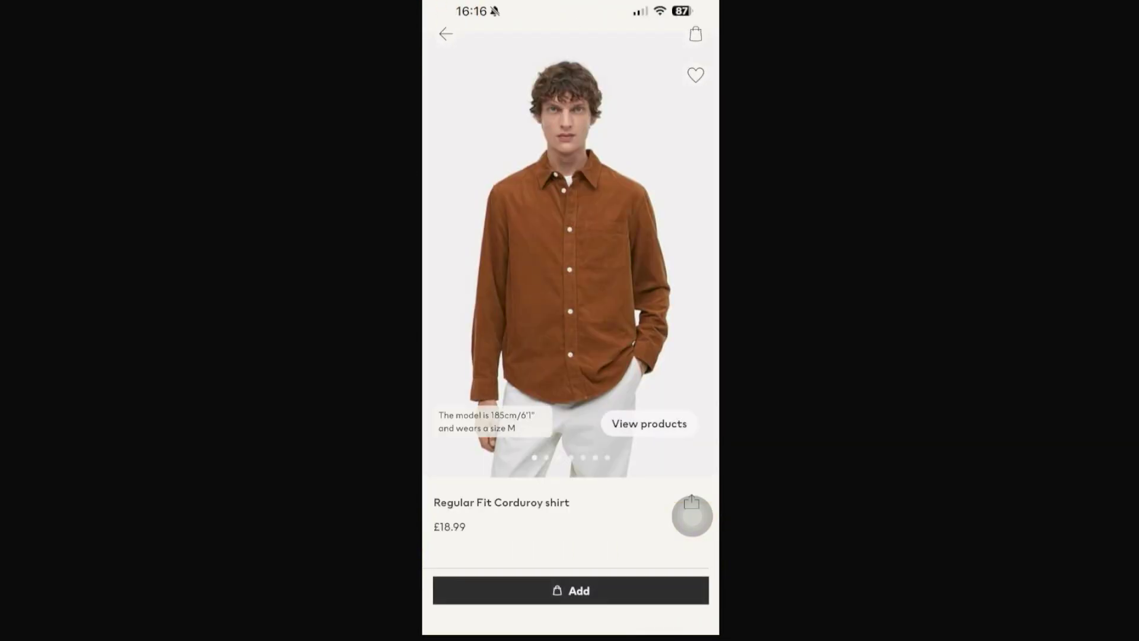
{"action": "scroll", "coordinate": [692, 514], "scroll_direction": "down", "scroll_amount": 5}
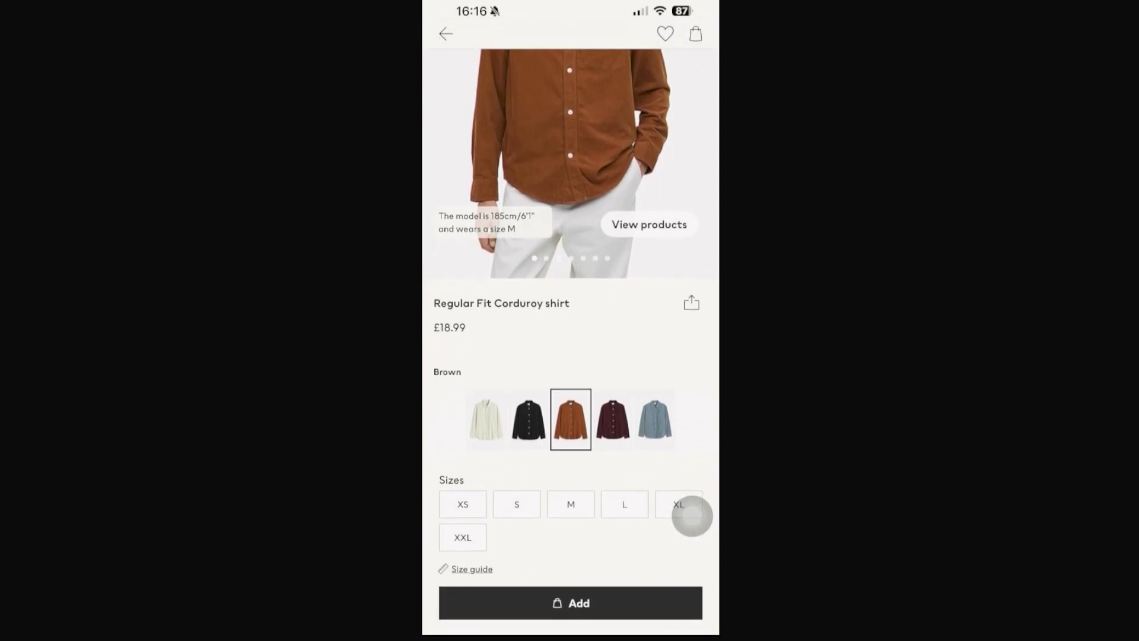
{"action": "left_click", "coordinate": [570, 504]}
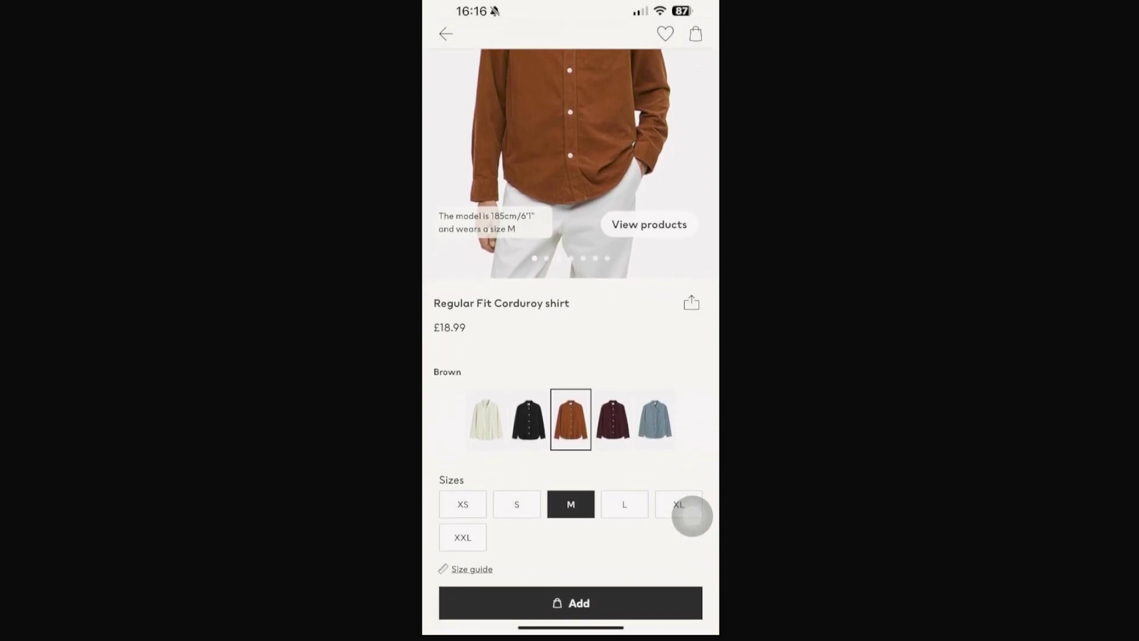
{"action": "scroll", "coordinate": [692, 514], "scroll_direction": "down", "scroll_amount": 3}
{"action": "scroll", "coordinate": [692, 514], "scroll_direction": "down", "scroll_amount": 3}
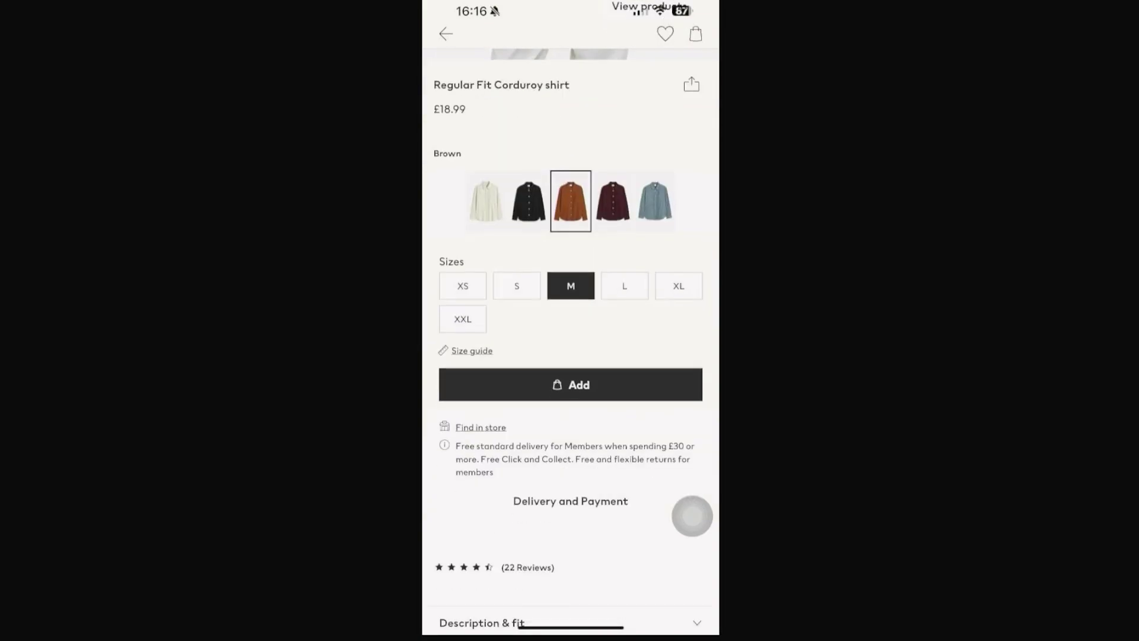
{"action": "left_click", "coordinate": [570, 384]}
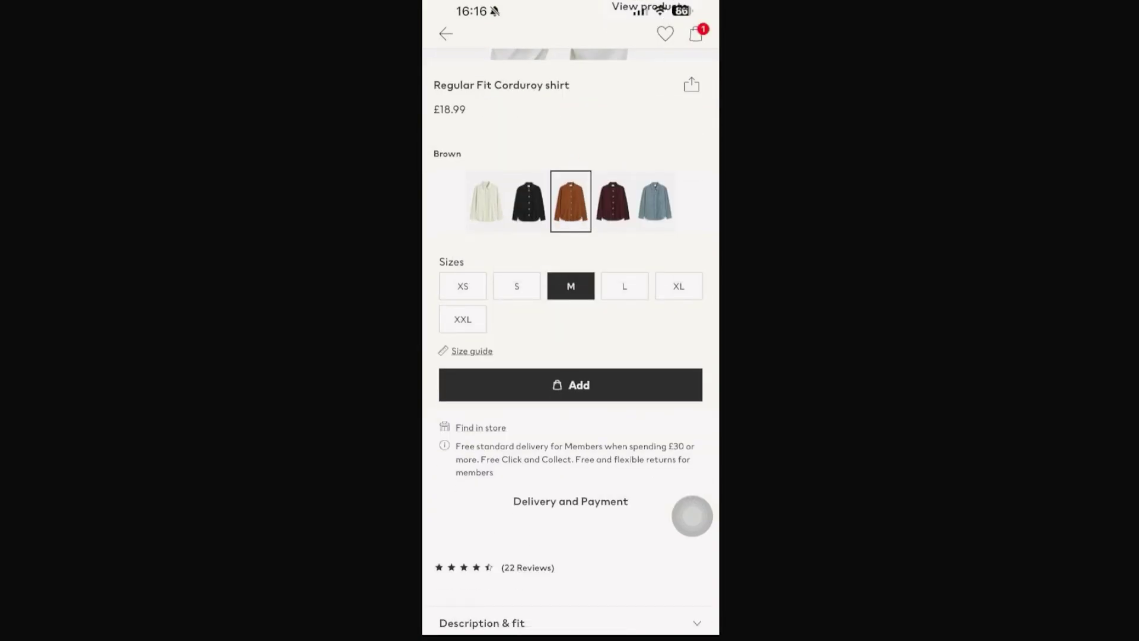
{"action": "scroll", "coordinate": [691, 514], "scroll_direction": "up", "scroll_amount": 8}
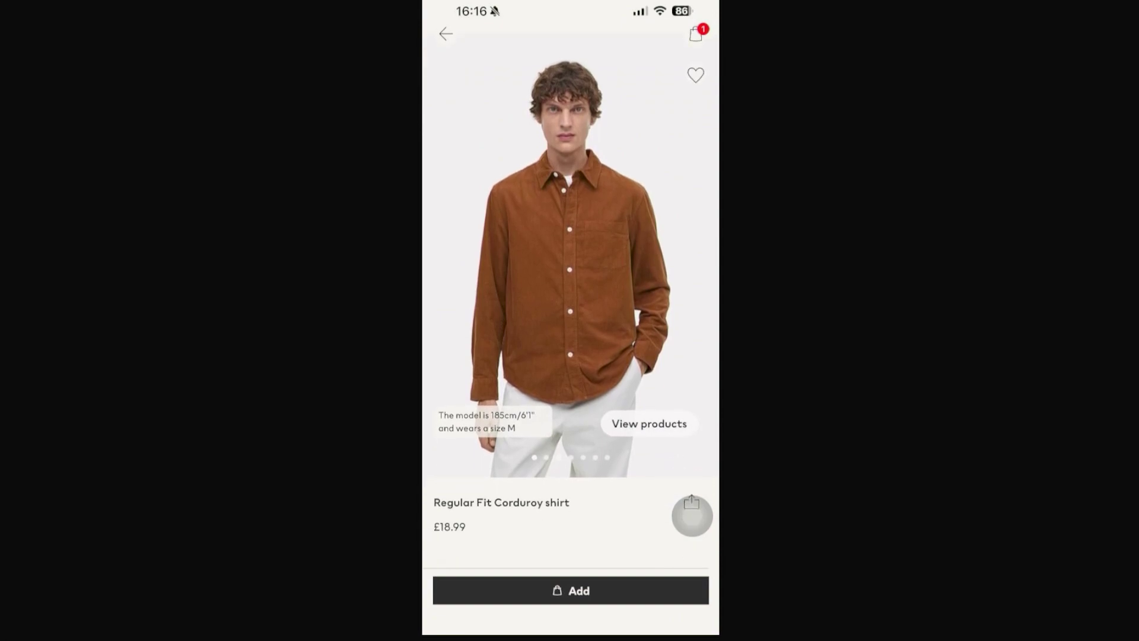
Leave the product page and open the bag showing the £22.98 total
{"action": "left_click_drag", "start_coordinate": [427, 320], "coordinate": [623, 321]}
{"action": "left_click", "coordinate": [630, 593]}
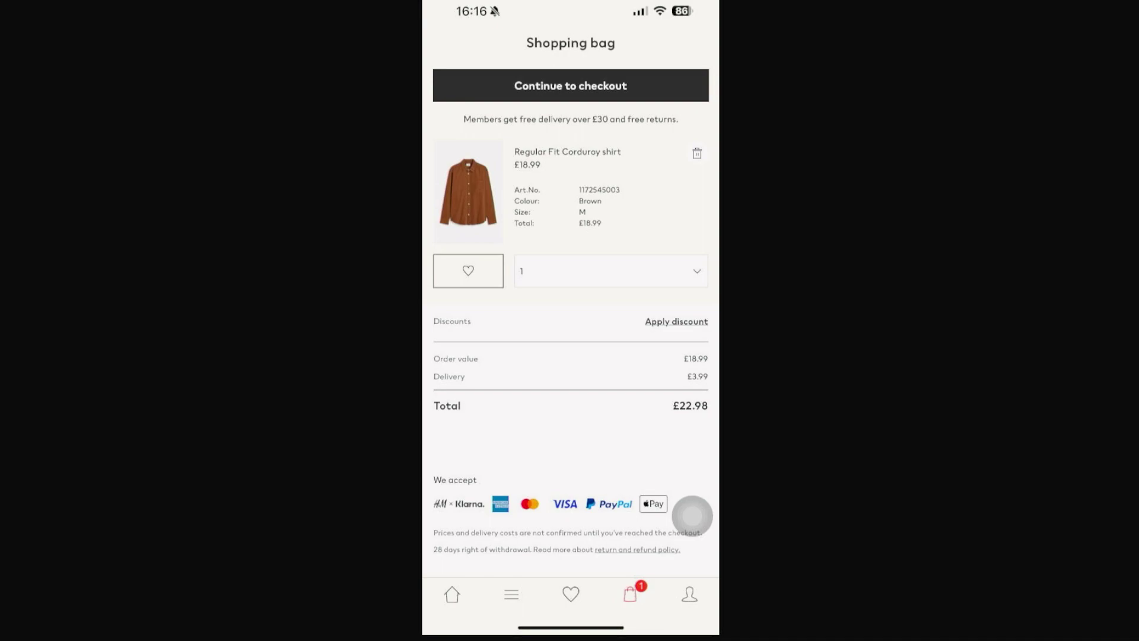
Apply the 10% off member reward, bringing the bag total to £21.09
{"action": "left_click", "coordinate": [676, 321]}
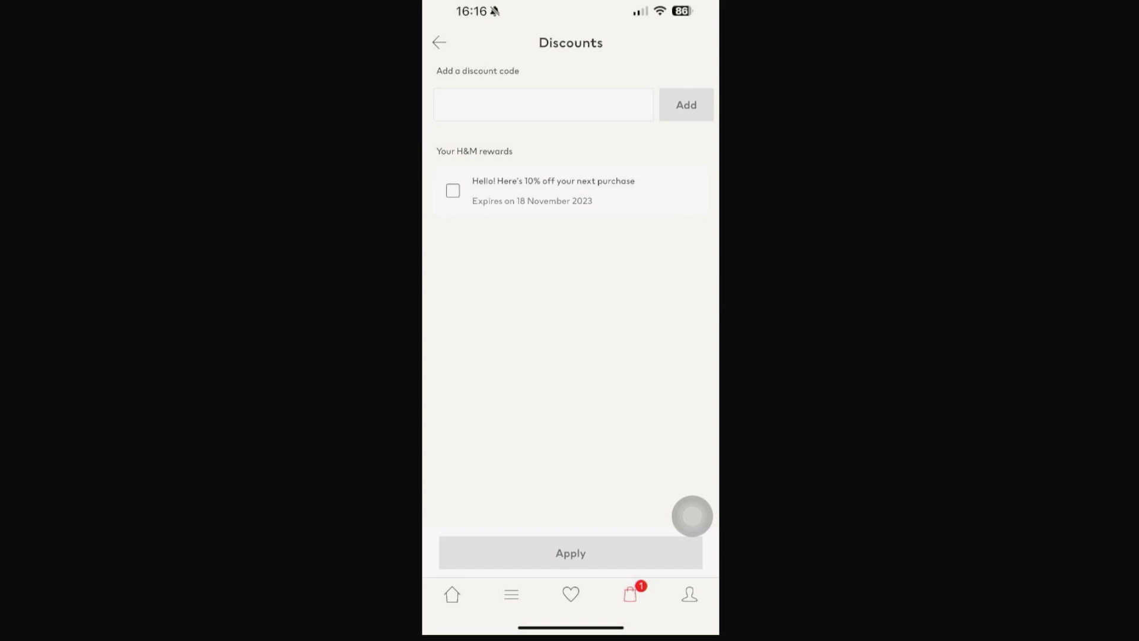
{"action": "left_click", "coordinate": [452, 190]}
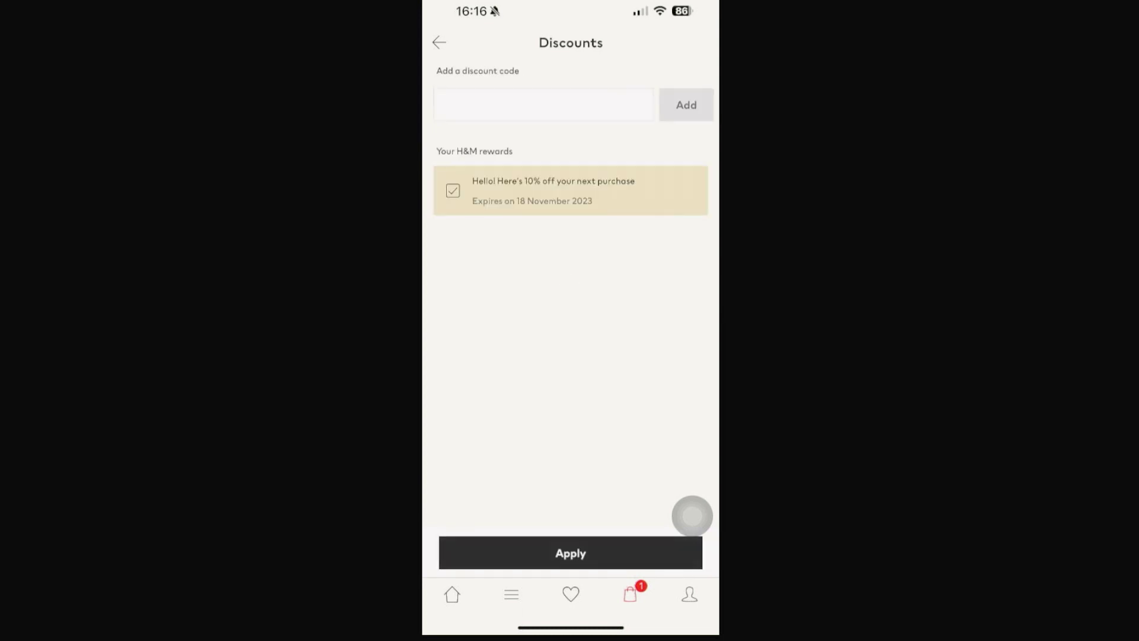
{"action": "left_click", "coordinate": [570, 553]}
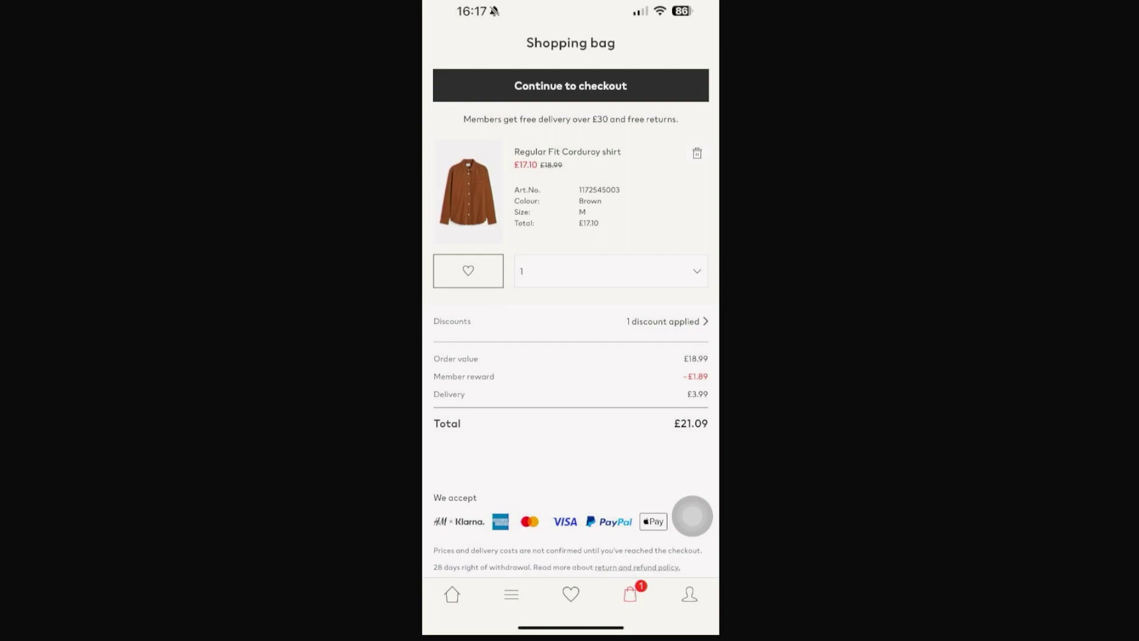
Reopen '1 discount applied' to view the ticked 10% member reward
{"action": "left_click", "coordinate": [666, 321]}
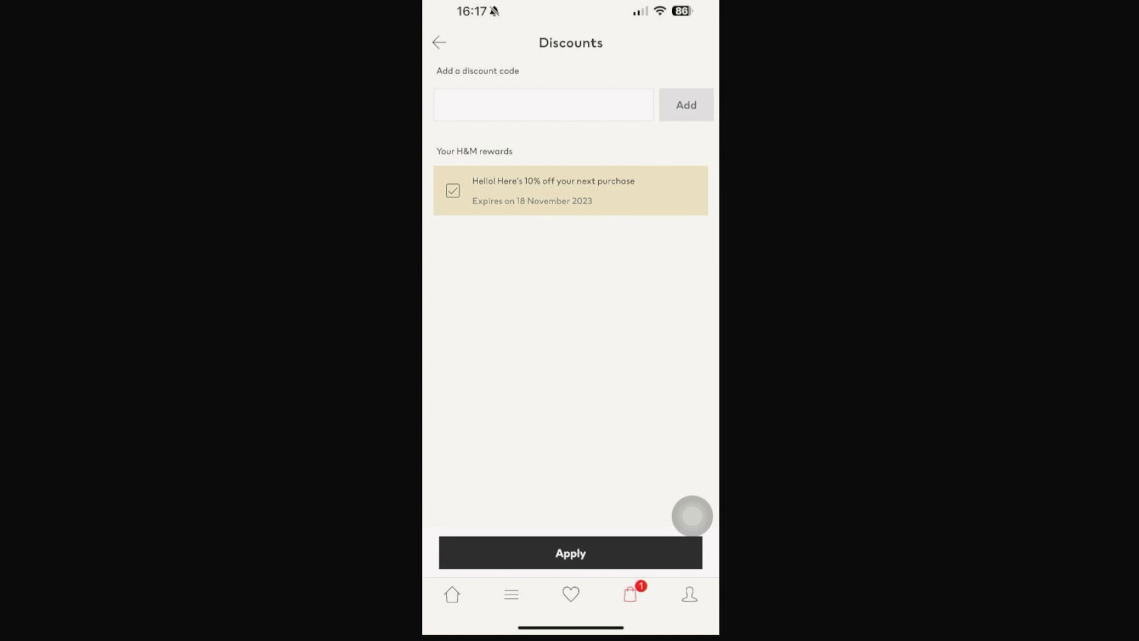
Focus the discount code field, then return to the shopping bag
{"action": "left_click", "coordinate": [543, 105]}
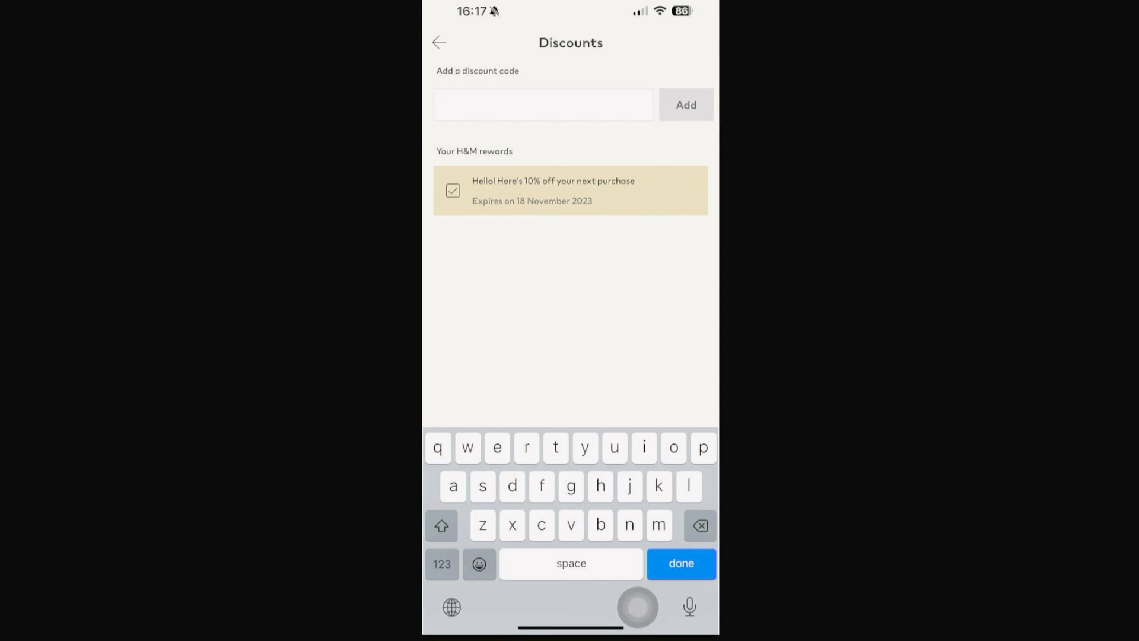
{"action": "left_click", "coordinate": [439, 42]}
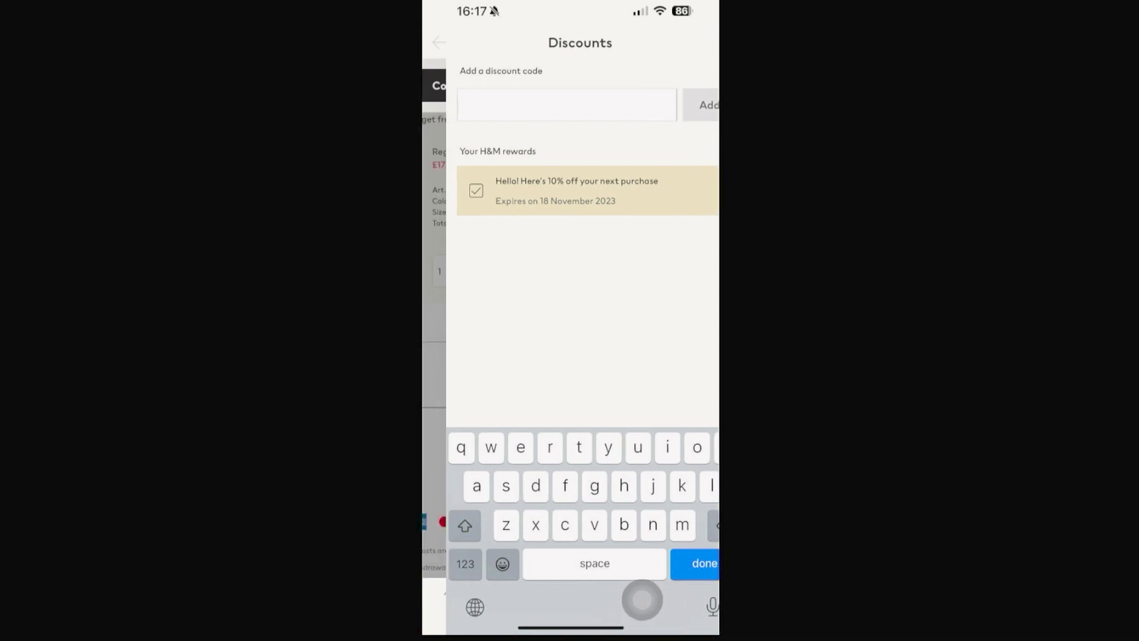